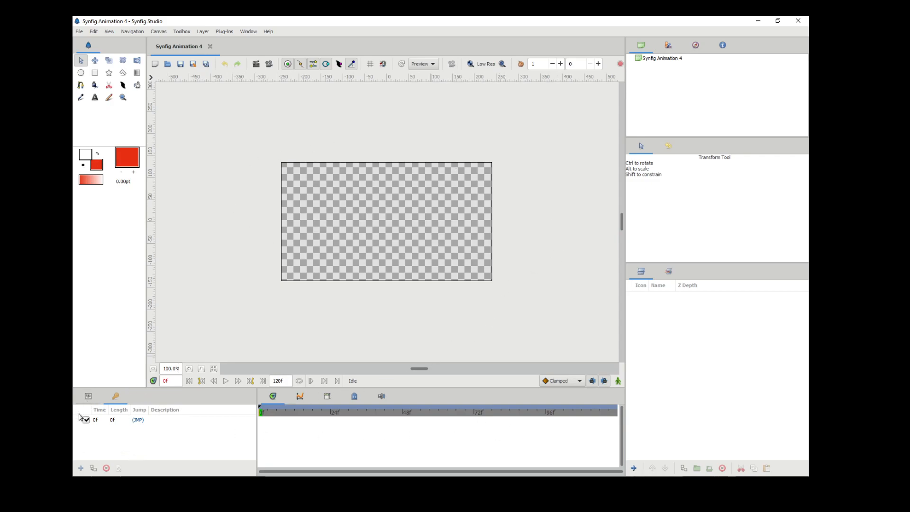
{"action": "left_click", "coordinate": [88, 396]}
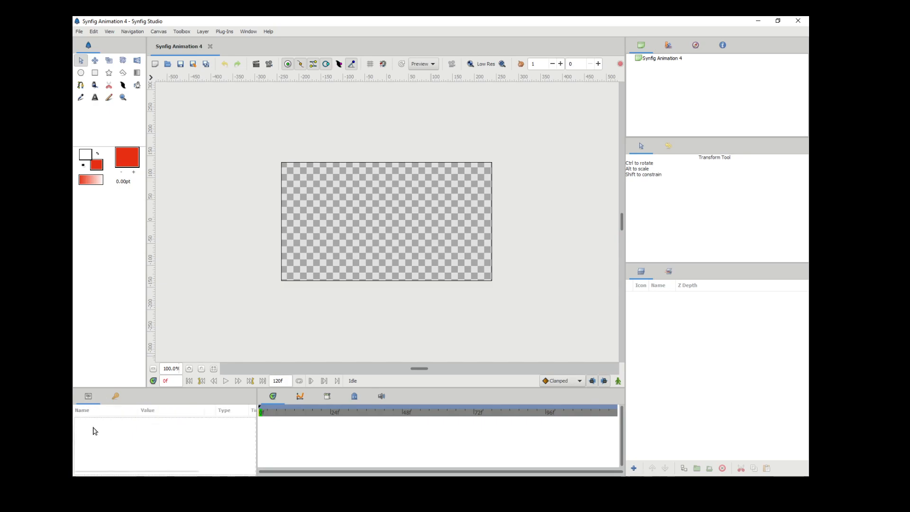
{"action": "left_click", "coordinate": [115, 397]}
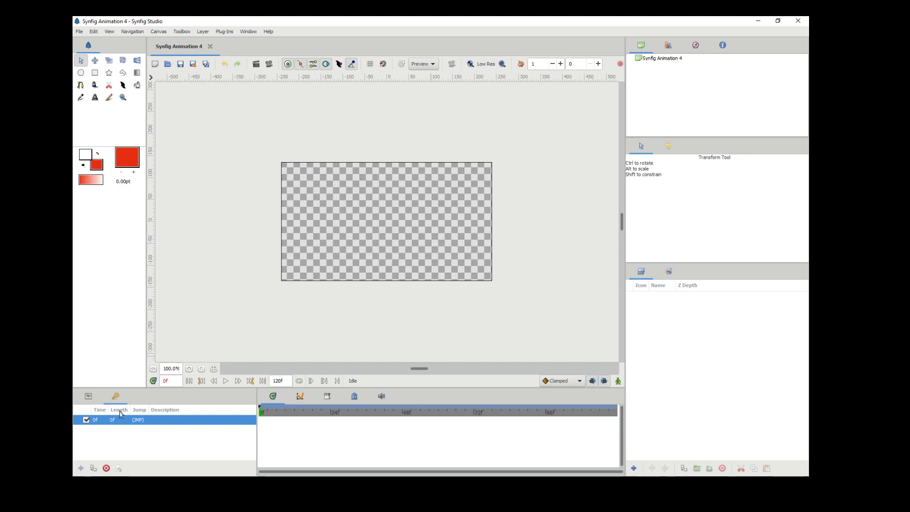
Name the canvas Tween 1 and set its end time to 2s in the canvas properties.
{"action": "left_click", "coordinate": [160, 31]}
{"action": "left_click", "coordinate": [162, 44]}
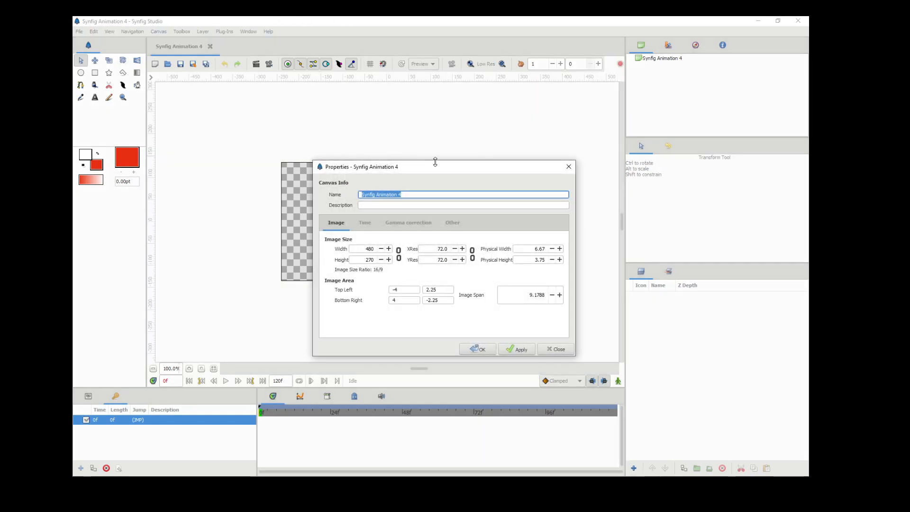
{"action": "type", "text": "Tween 1"}
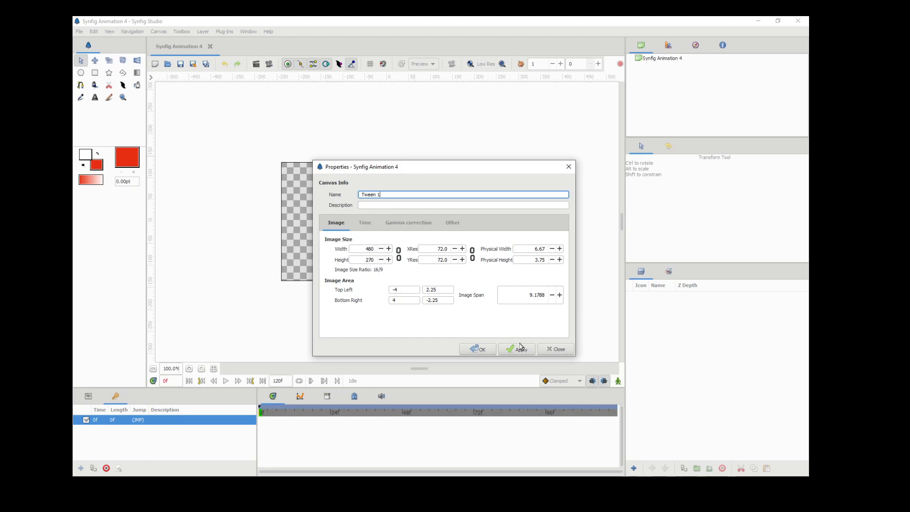
{"action": "left_click", "coordinate": [369, 225]}
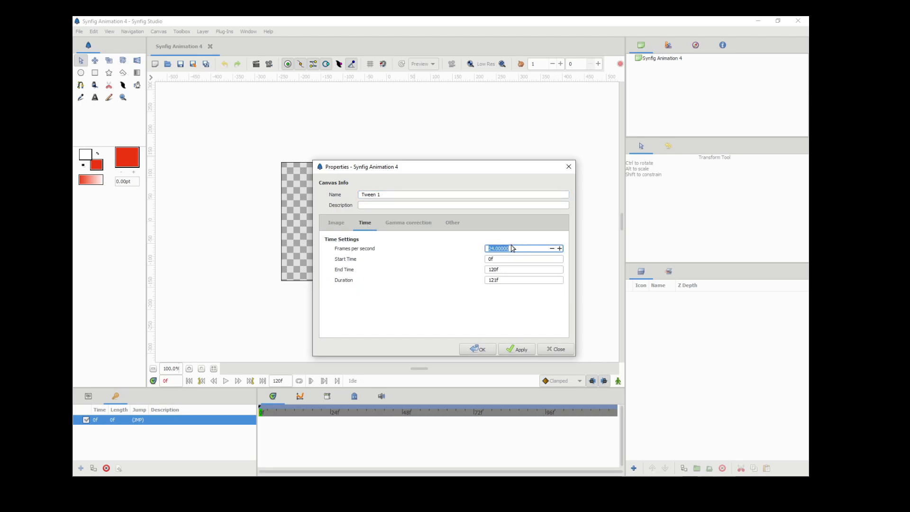
{"action": "left_click", "coordinate": [503, 270]}
{"action": "type", "text": "2s"}
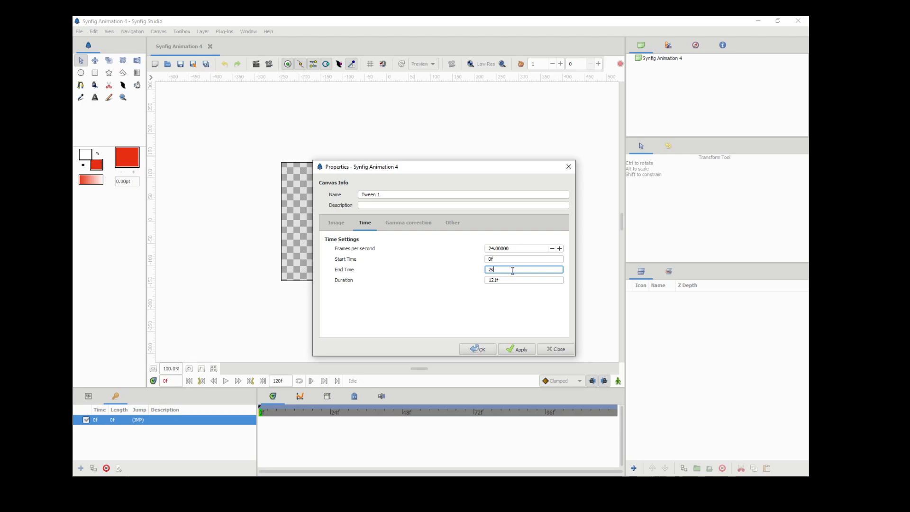
{"action": "key", "text": "Return"}
{"action": "left_click", "coordinate": [521, 351]}
{"action": "left_click", "coordinate": [555, 352]}
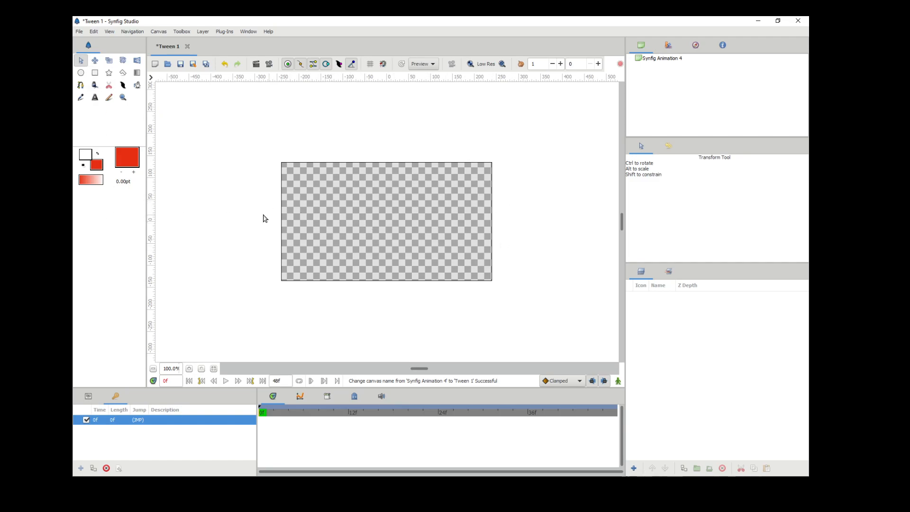
Draw a wide black rectangle, about 455 px by 75 px, across the middle of the canvas using the default colours swapped.
{"action": "left_click", "coordinate": [83, 166]}
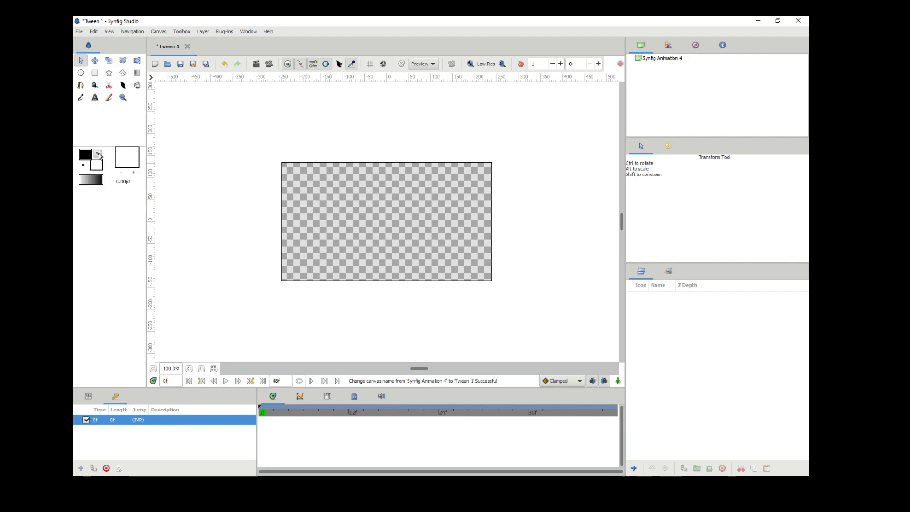
{"action": "left_click", "coordinate": [97, 153]}
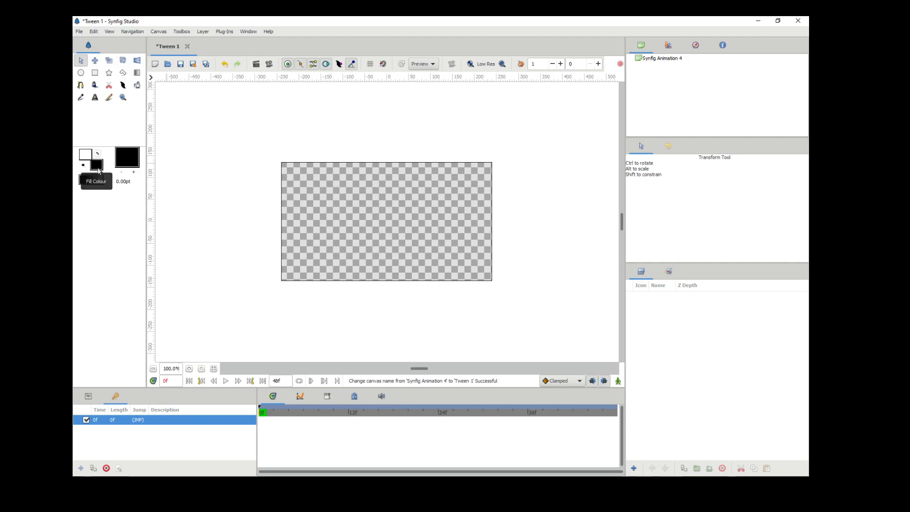
{"action": "left_click", "coordinate": [94, 72]}
{"action": "left_click_drag", "start_coordinate": [287, 202], "coordinate": [488, 235]}
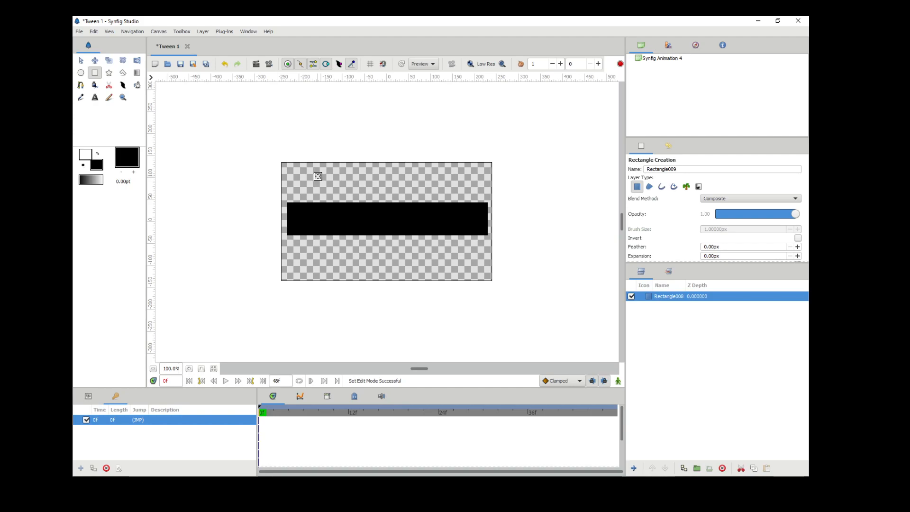
Set the fill colour to orange-red #F64213.
{"action": "double_click", "coordinate": [97, 165]}
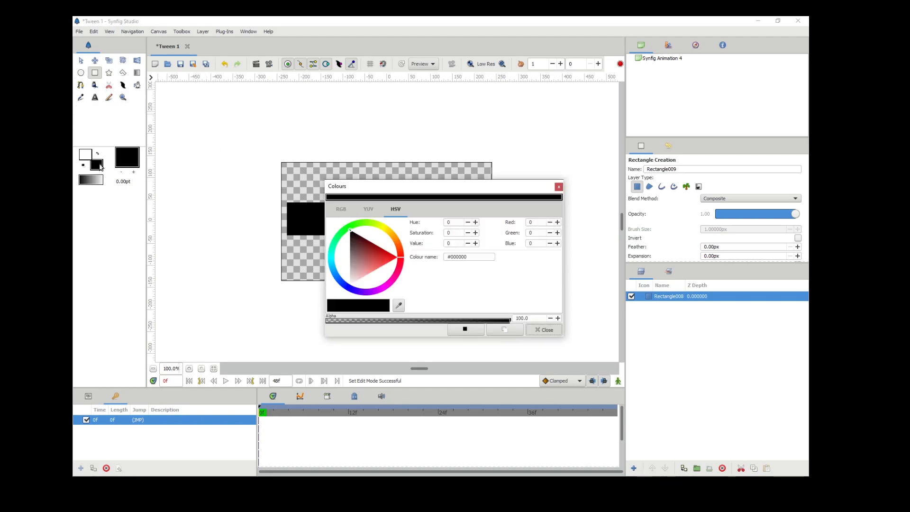
{"action": "left_click", "coordinate": [402, 250]}
{"action": "left_click", "coordinate": [392, 252]}
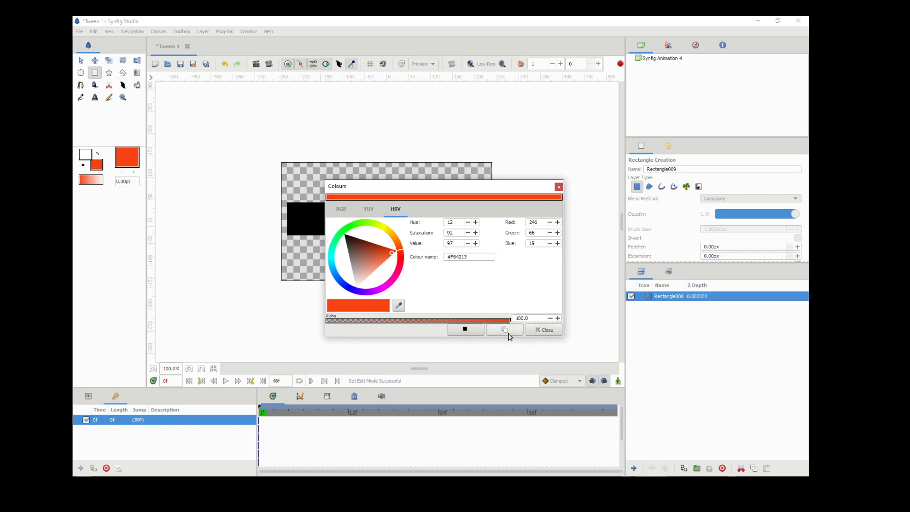
{"action": "left_click", "coordinate": [545, 330]}
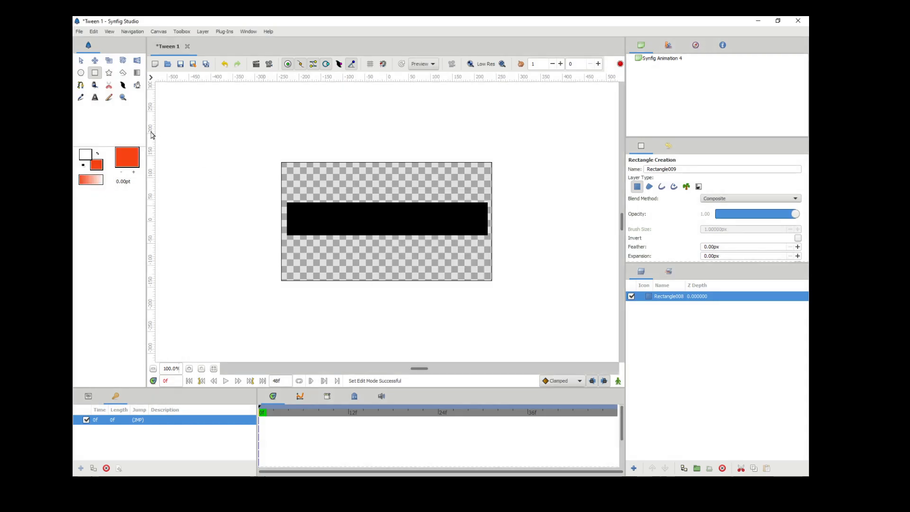
Draw a filled circle, then move and shrink it to fit inside the left end of the black rectangle.
{"action": "left_click", "coordinate": [81, 73]}
{"action": "left_click_drag", "start_coordinate": [294, 210], "coordinate": [310, 227]}
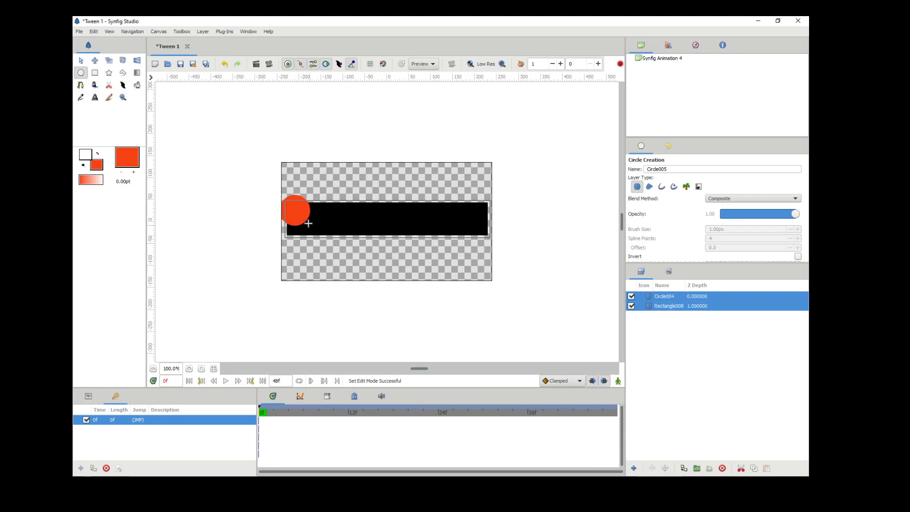
{"action": "left_click", "coordinate": [81, 61]}
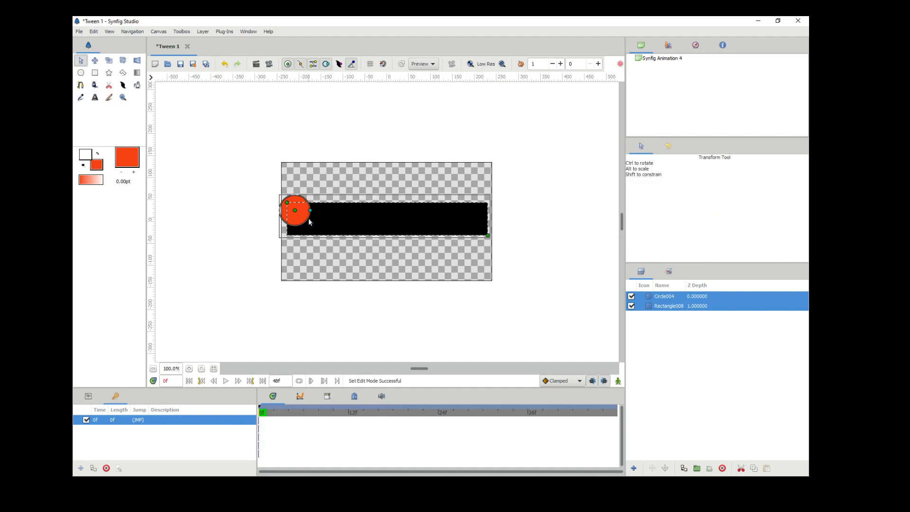
{"action": "left_click_drag", "start_coordinate": [295, 210], "coordinate": [318, 218]}
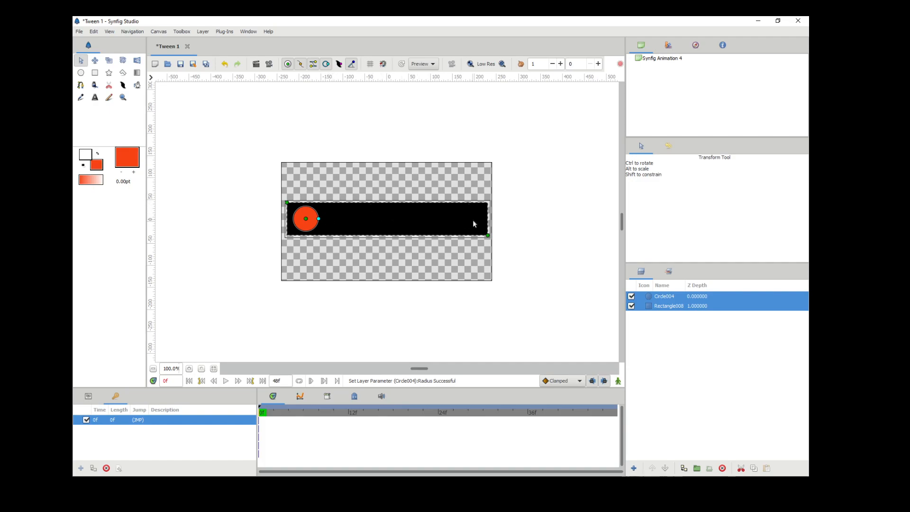
Turn on animate editing mode, add a keyframe at 24f and move the circle to the middle of the rectangle.
{"action": "left_click", "coordinate": [618, 381]}
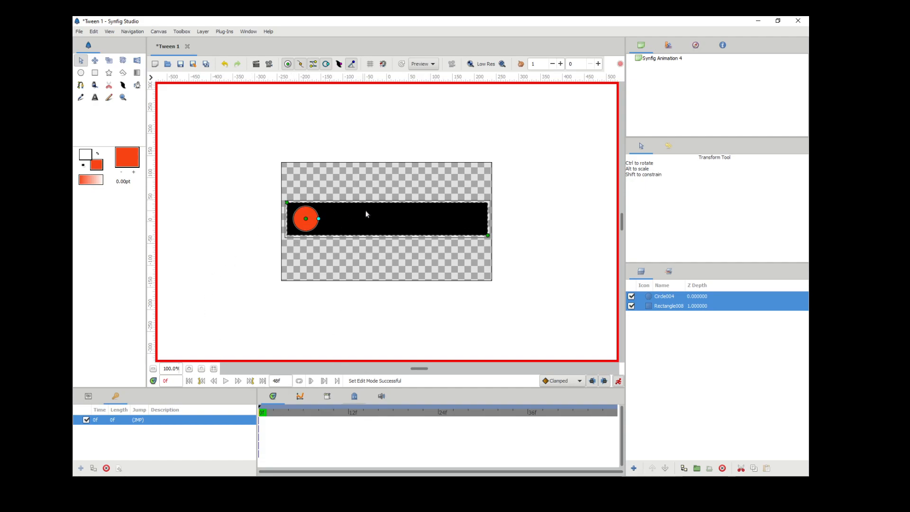
{"action": "left_click", "coordinate": [440, 415]}
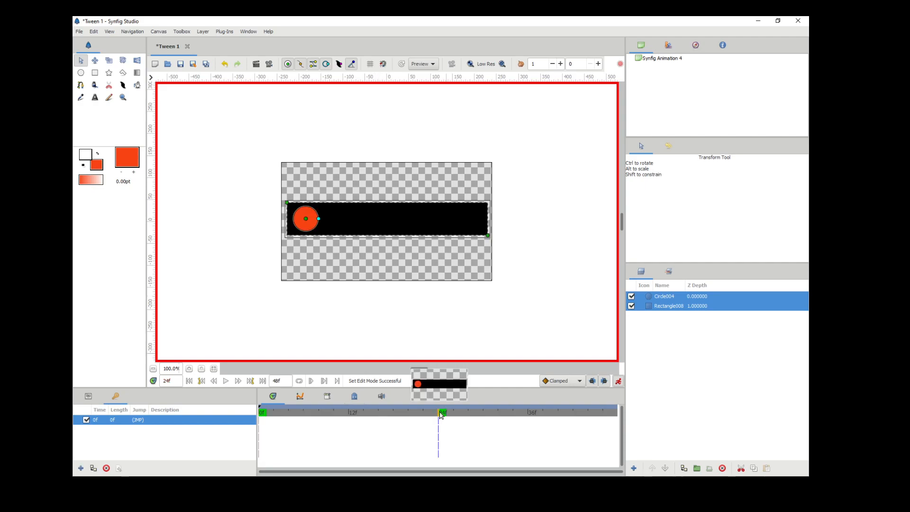
{"action": "left_click", "coordinate": [81, 468]}
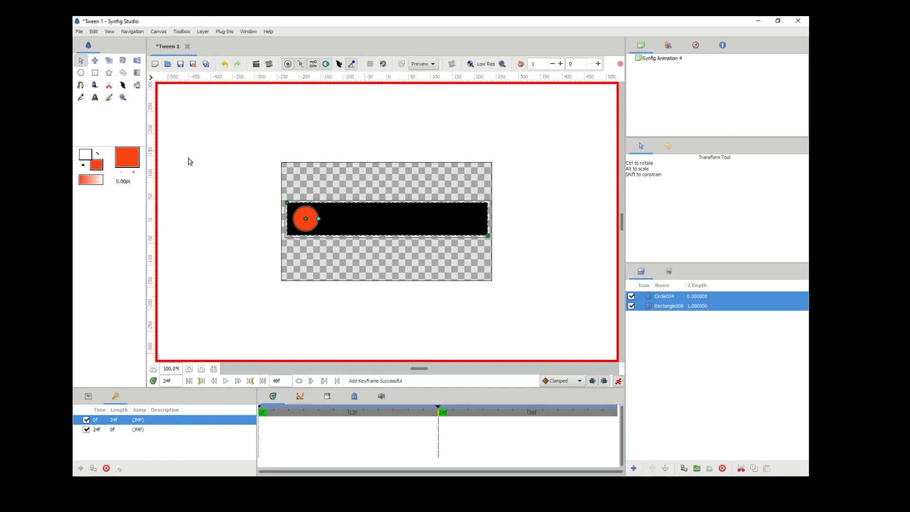
{"action": "left_click_drag", "start_coordinate": [305, 219], "coordinate": [386, 218]}
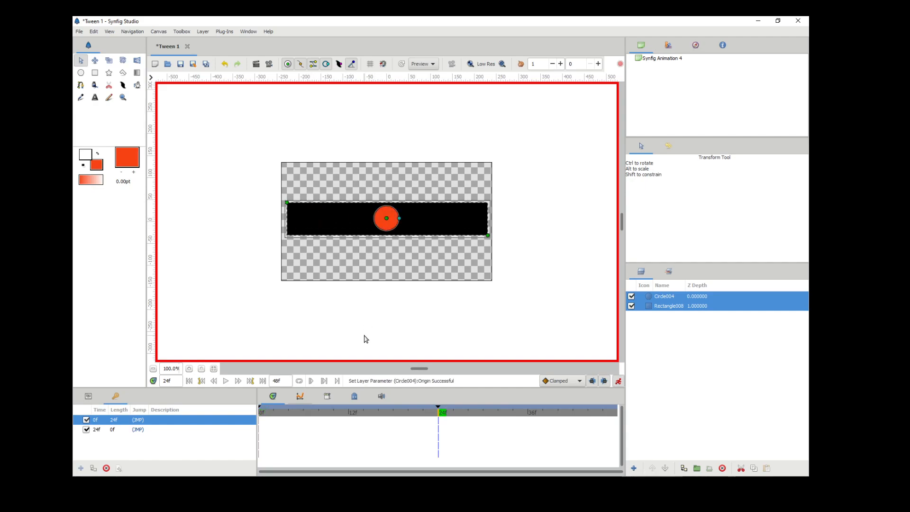
Add a keyframe at 48f and move the circle to the right end of the rectangle.
{"action": "left_click", "coordinate": [616, 416]}
{"action": "left_click", "coordinate": [81, 469]}
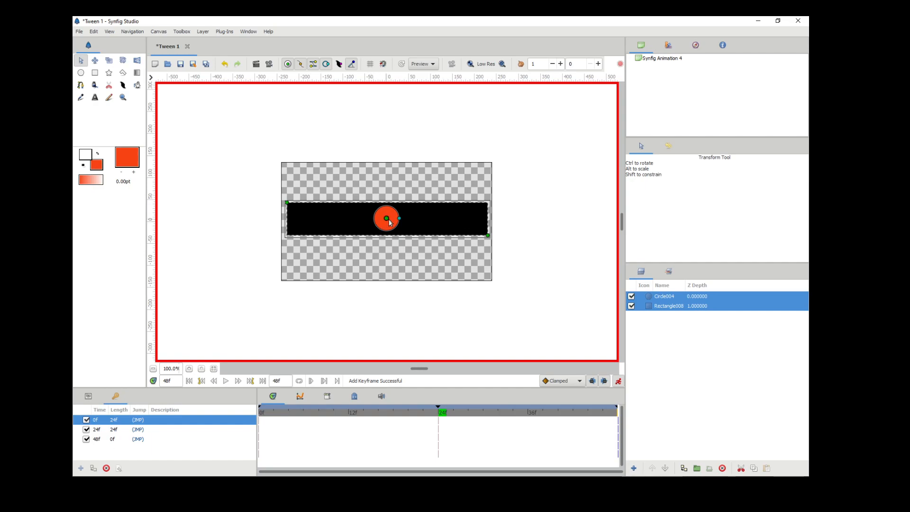
{"action": "left_click_drag", "start_coordinate": [387, 218], "coordinate": [471, 218]}
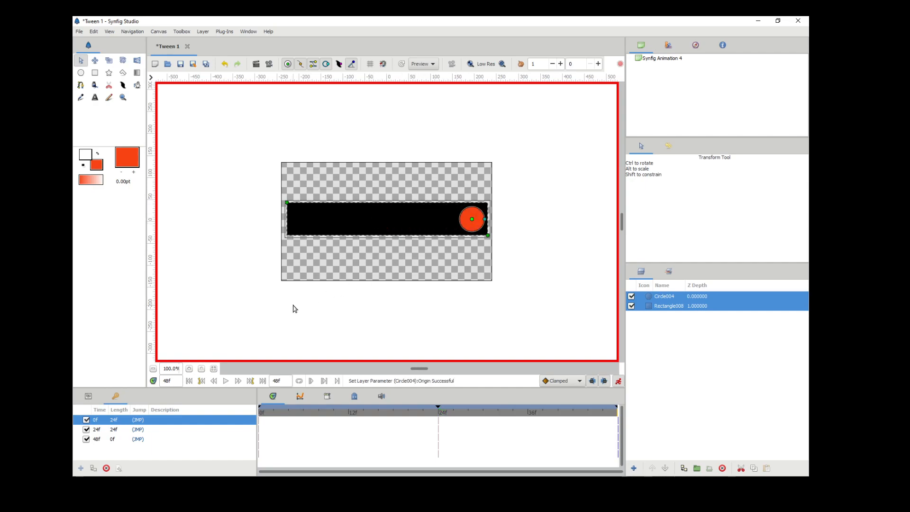
Play the animation on the canvas and turn off animate editing mode.
{"action": "left_click", "coordinate": [225, 382]}
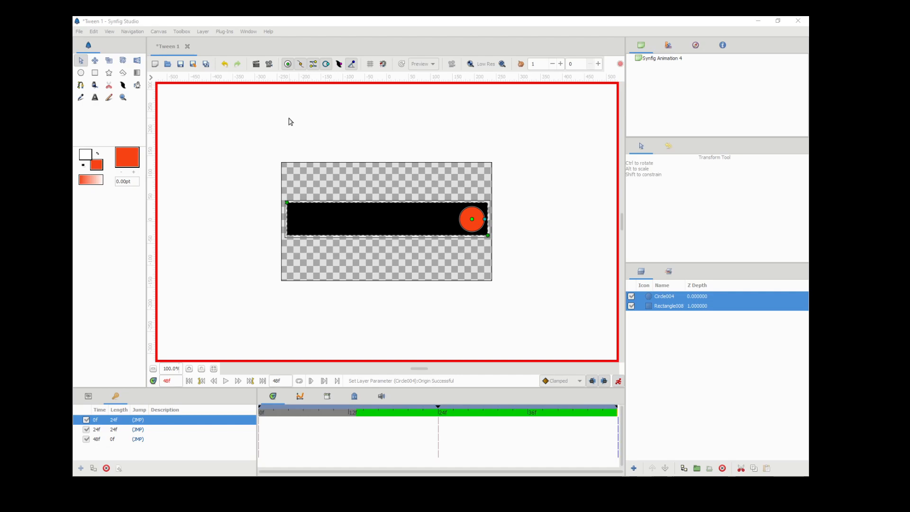
{"action": "left_click", "coordinate": [618, 381]}
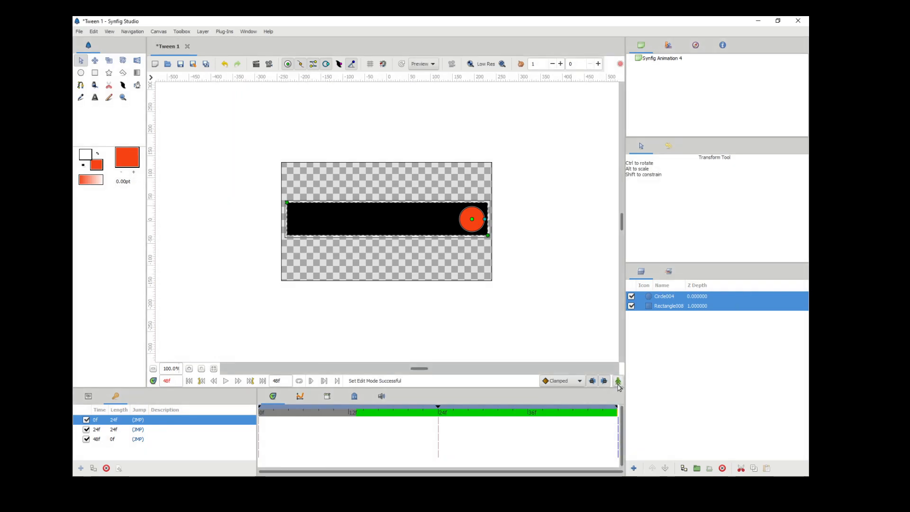
Render the animation with the gif target, keeping the suggested name Synfig Animation 4 in the SynFig folder.
{"action": "left_click", "coordinate": [79, 32]}
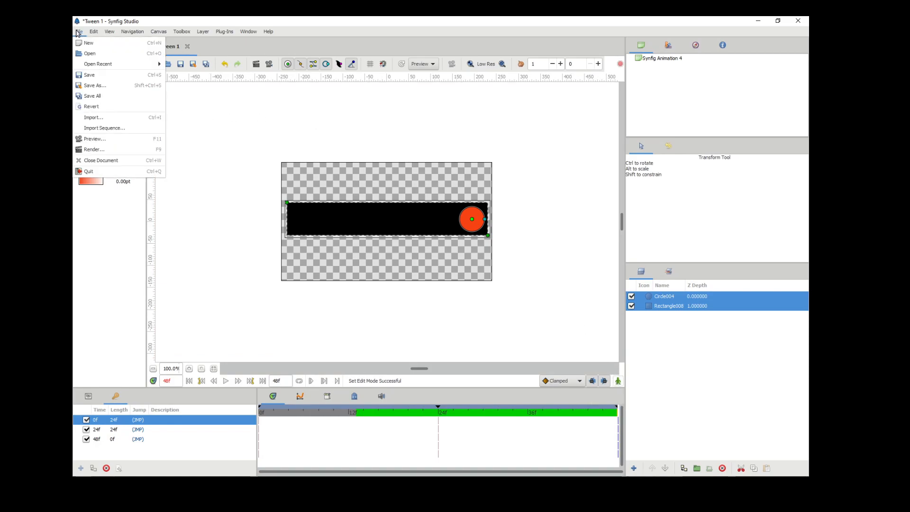
{"action": "left_click", "coordinate": [96, 151]}
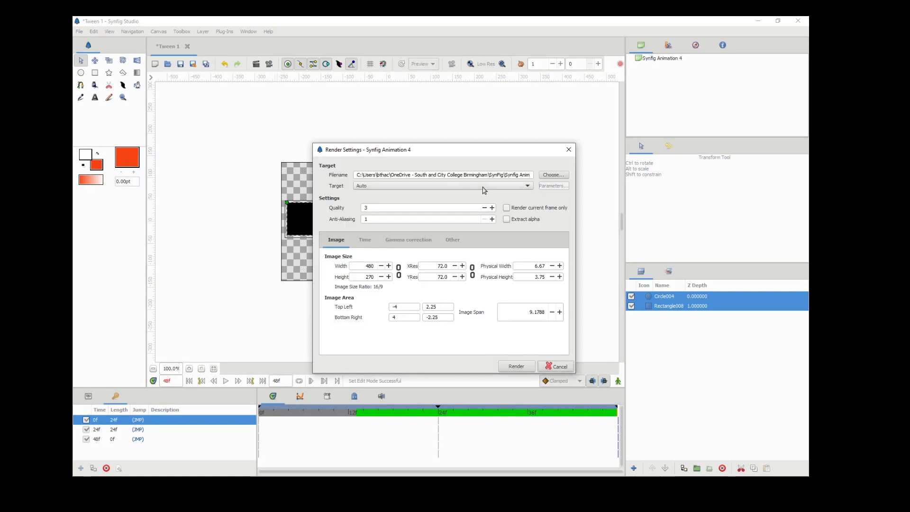
{"action": "left_click", "coordinate": [540, 176]}
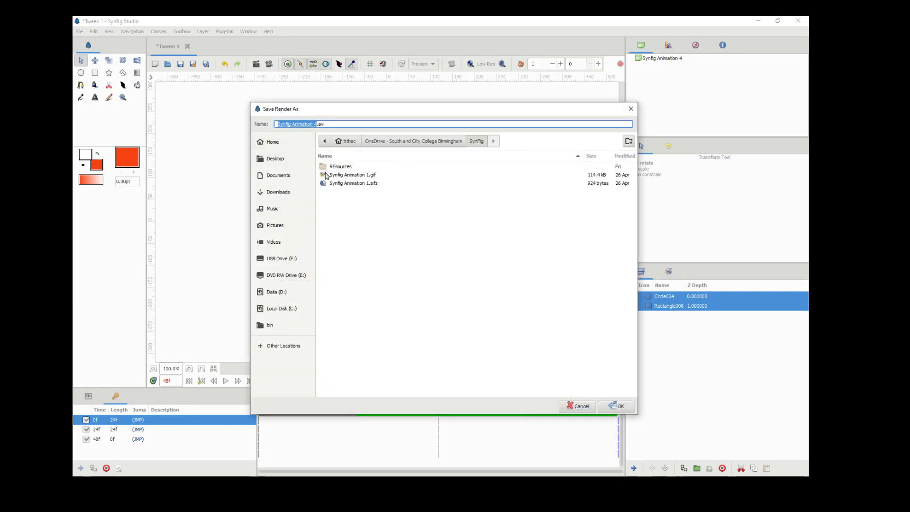
{"action": "left_click", "coordinate": [616, 406]}
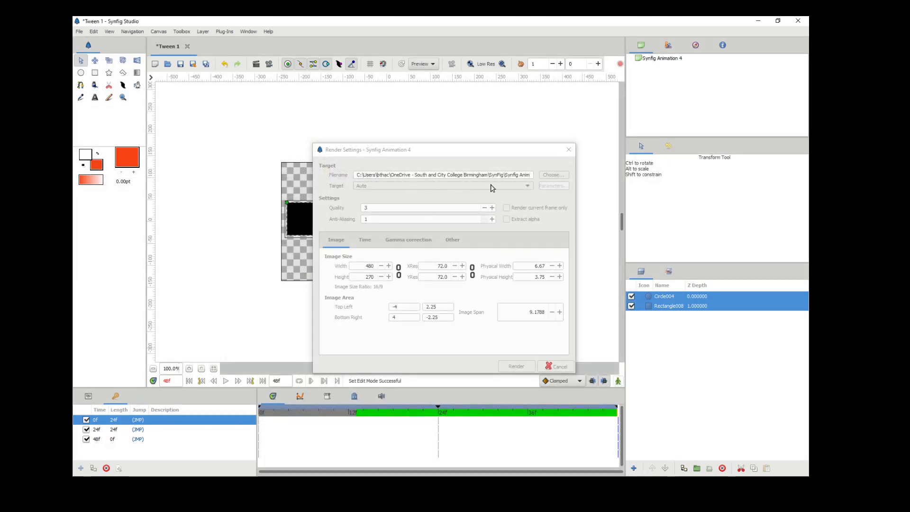
{"action": "left_click", "coordinate": [528, 186]}
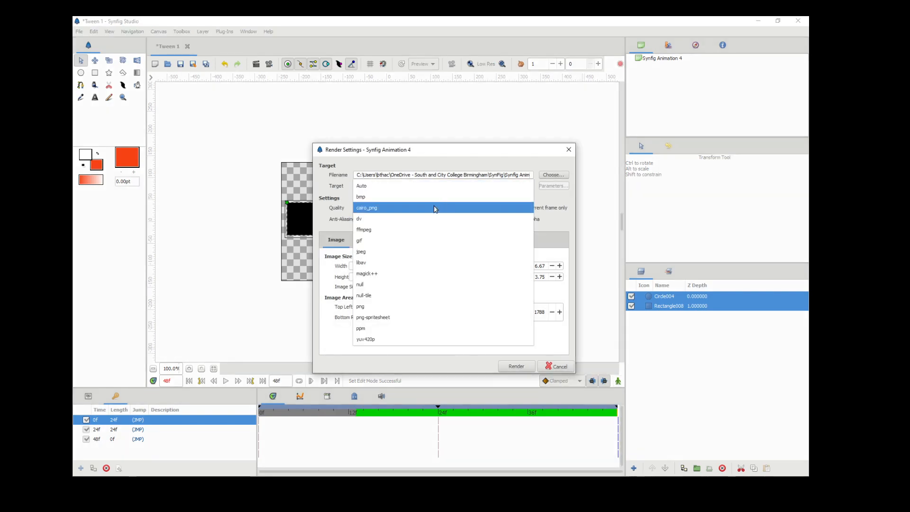
{"action": "left_click", "coordinate": [384, 249]}
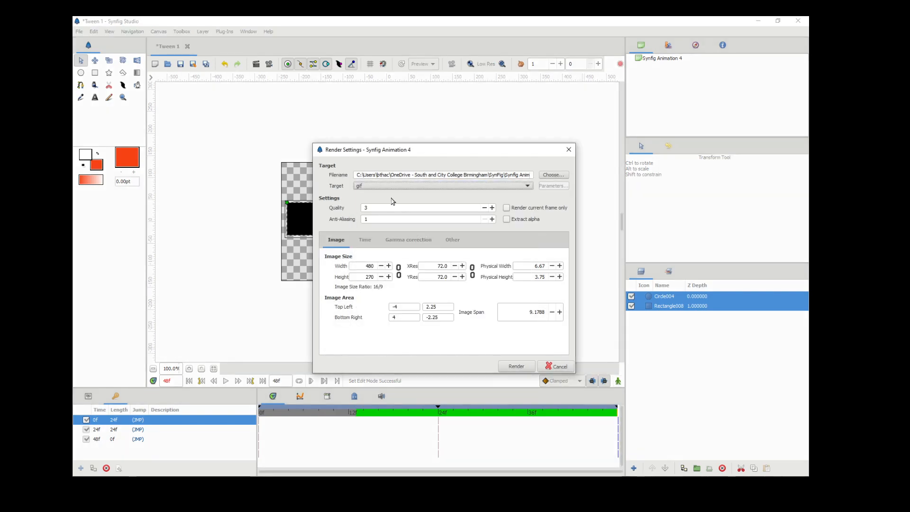
{"action": "left_click", "coordinate": [516, 366]}
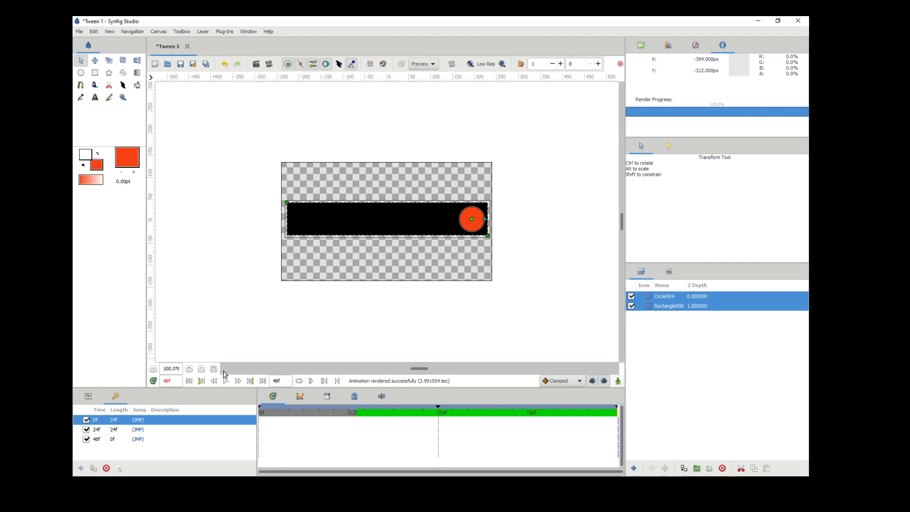
Switch to File Explorer and open the rendered Synfig Animation 4 file in the SynFig folder.
{"action": "key", "text": "alt+Tab"}
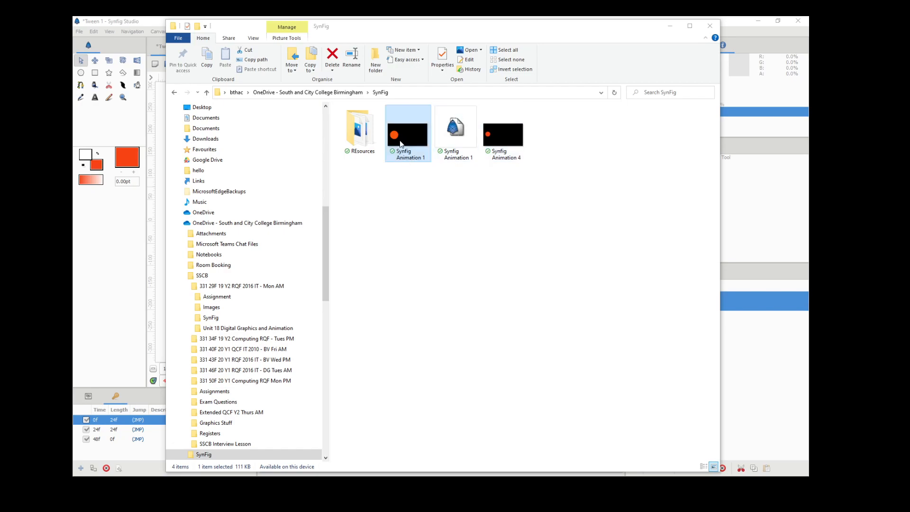
{"action": "double_click", "coordinate": [504, 142]}
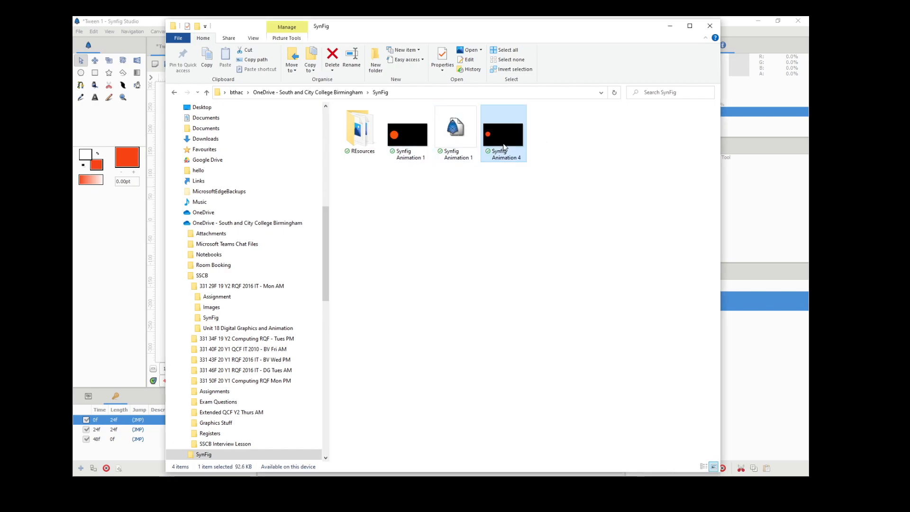